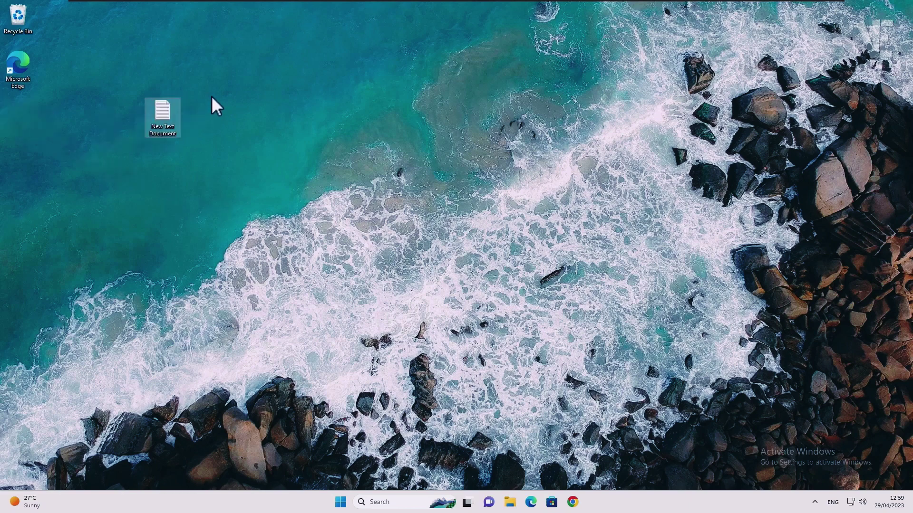
Try opening New Text Document, dismiss the Restrictions error, and move its icon under Microsoft Edge.
double_click(162, 120)
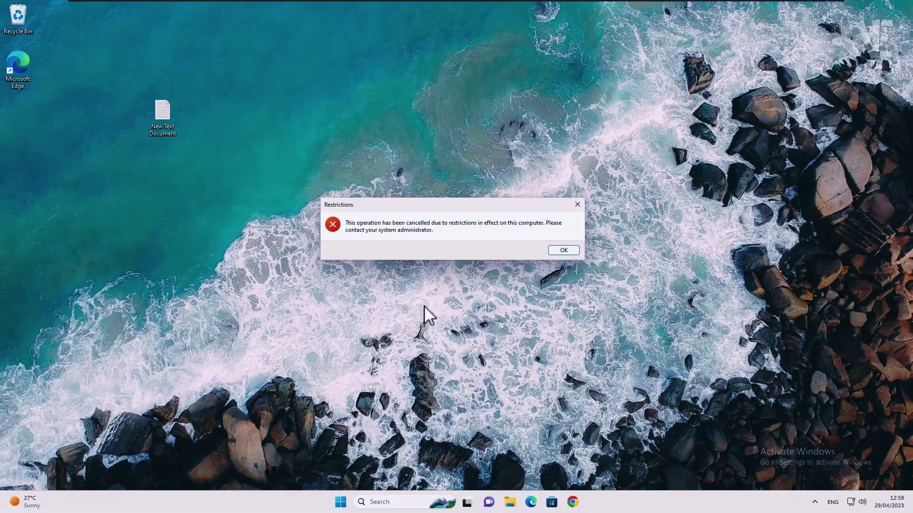
click(556, 251)
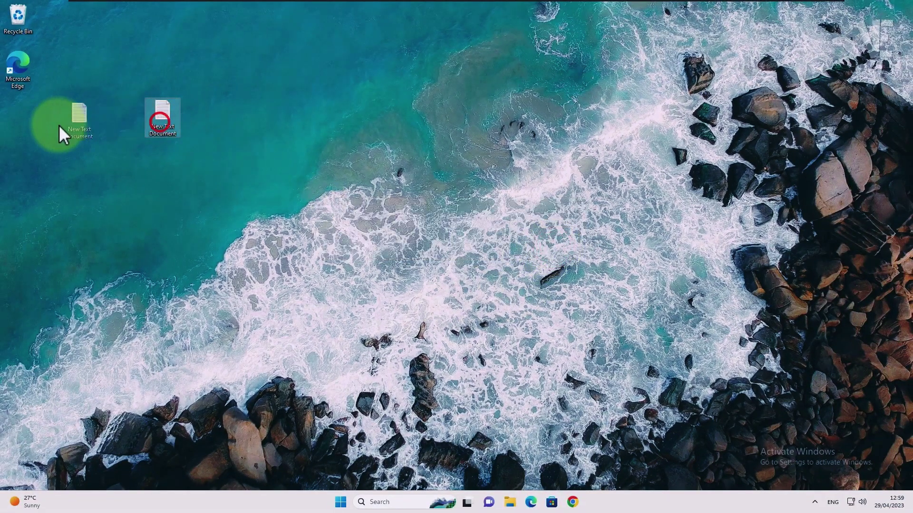
drag(59, 124, 13, 125)
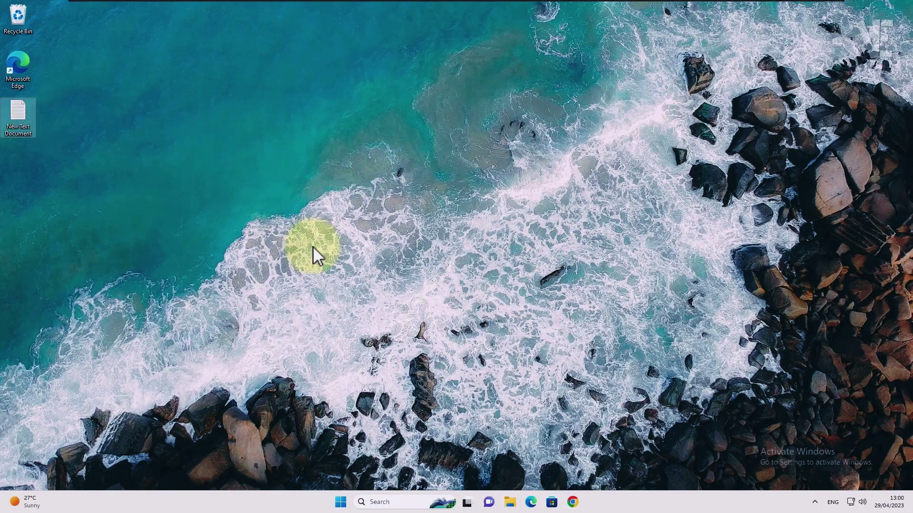
Search 'regedit' from Start and run Registry Editor as administrator, approving the UAC prompt.
click(341, 502)
click(380, 163)
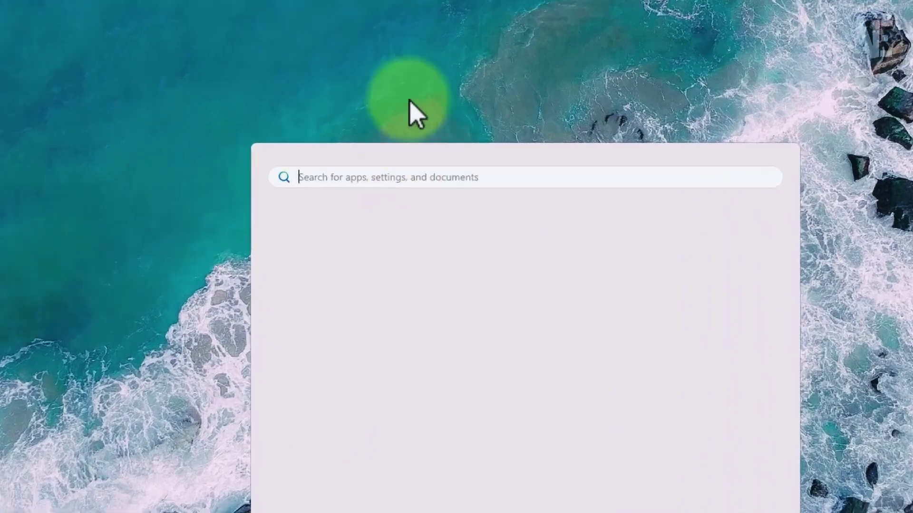
text(regedit)
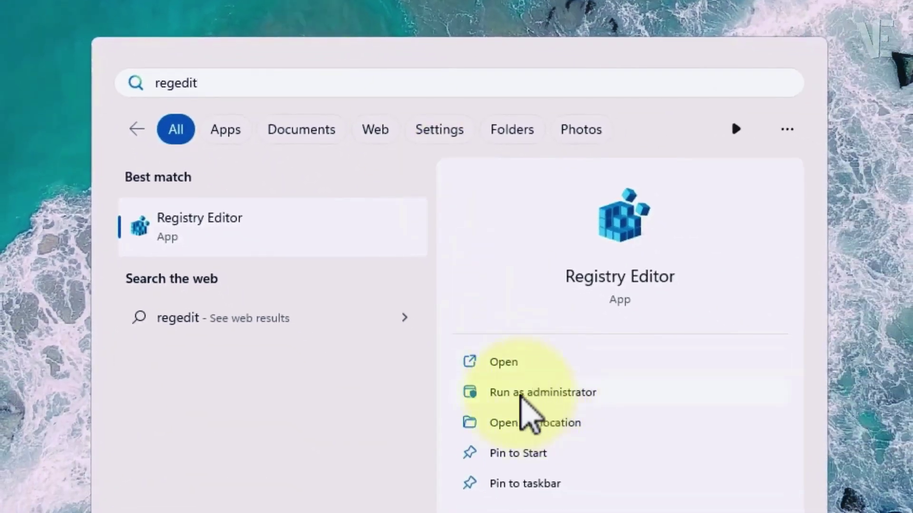
click(531, 393)
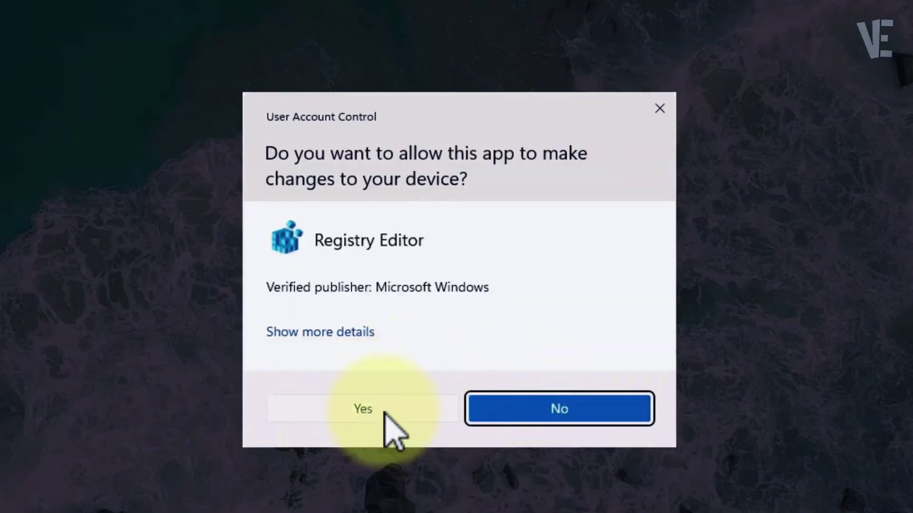
click(384, 411)
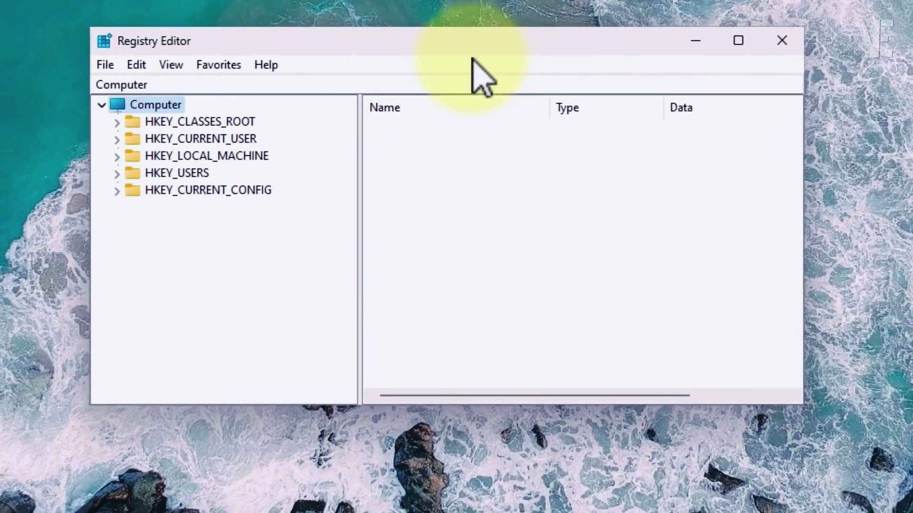
Paste the Policies path into the address bar, then select Explorer\DisallowRun listing Notepad.exe.
click(245, 84)
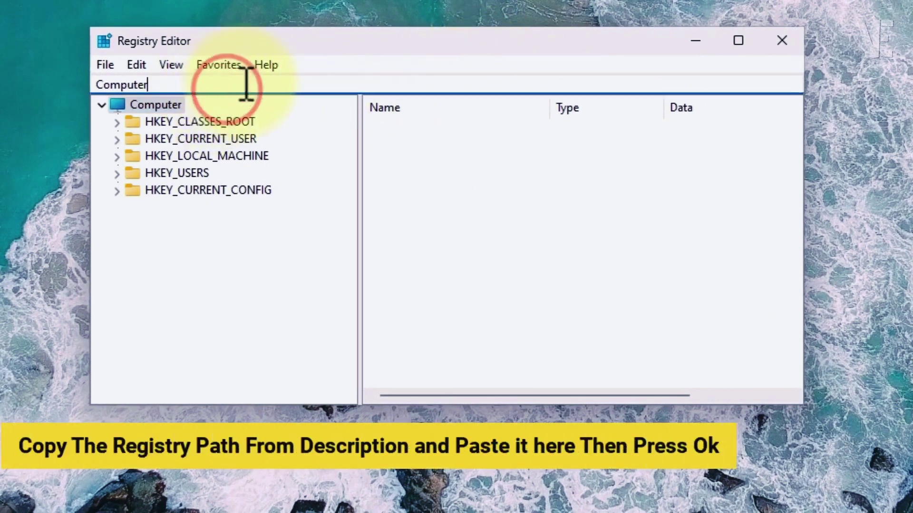
right_click(168, 84)
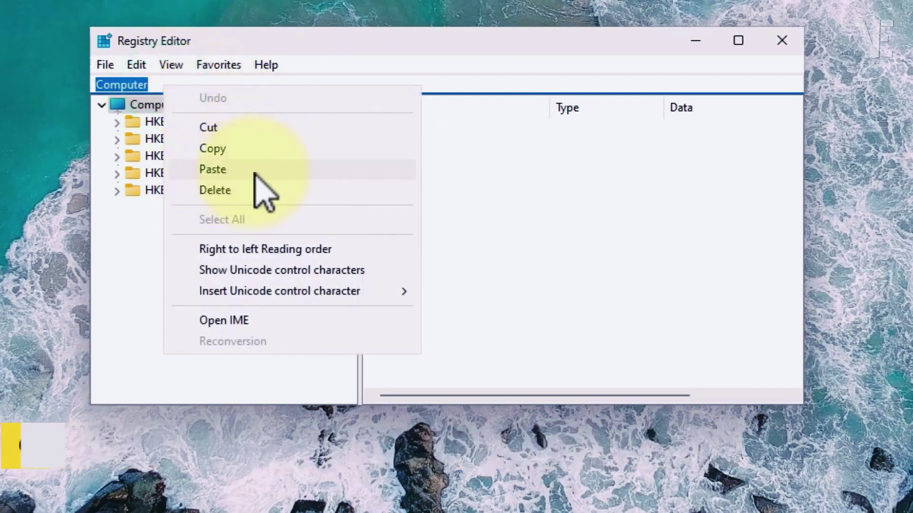
click(264, 171)
key(Return)
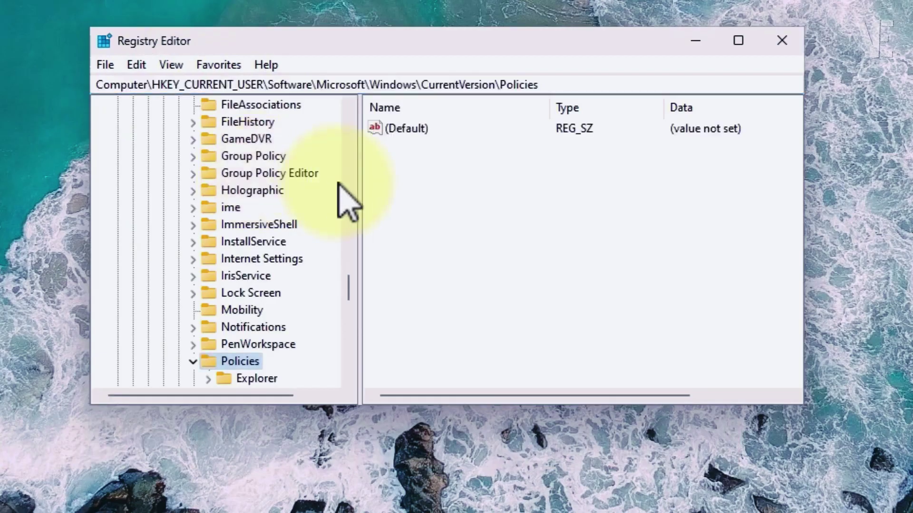
scroll(325, 246, down, 3)
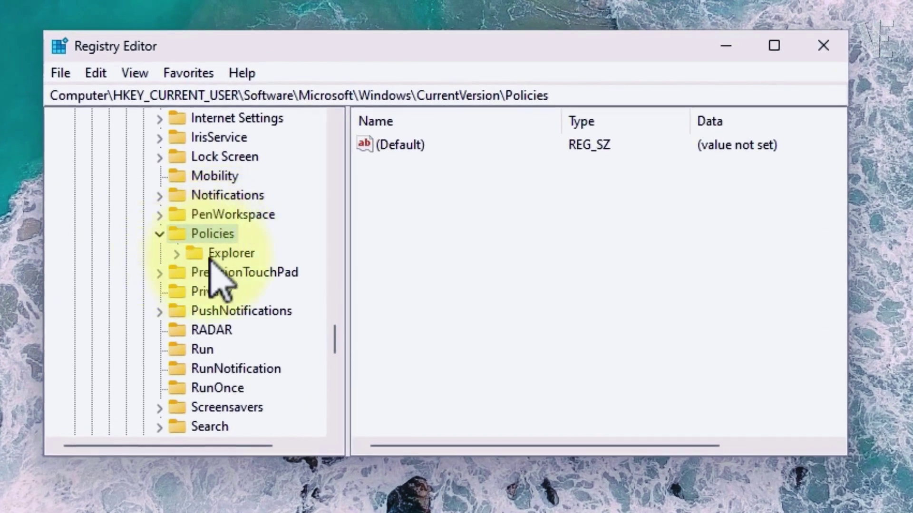
click(217, 255)
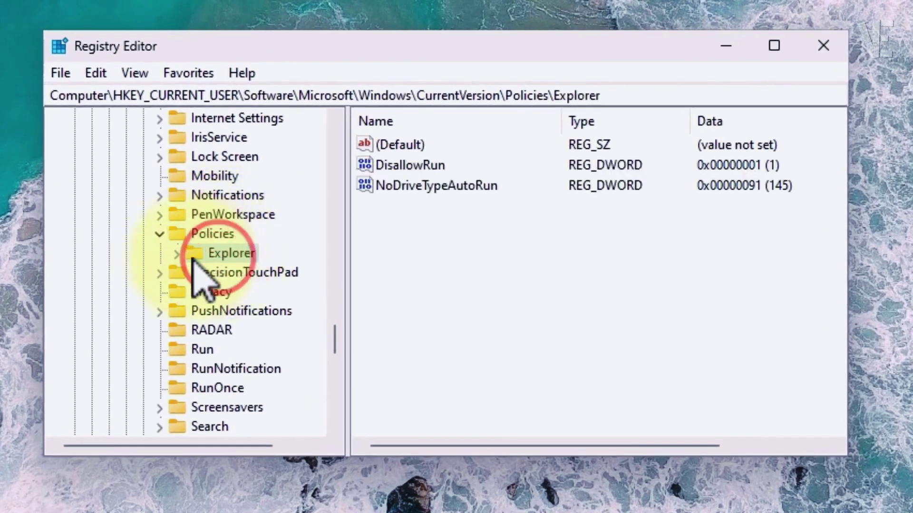
click(177, 254)
click(250, 272)
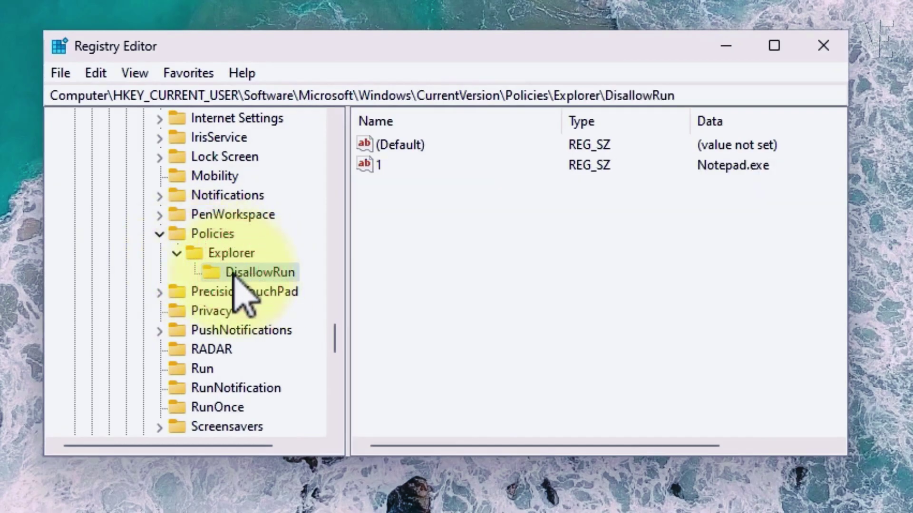
Delete the DisallowRun key and confirm the permanent deletion.
right_click(251, 274)
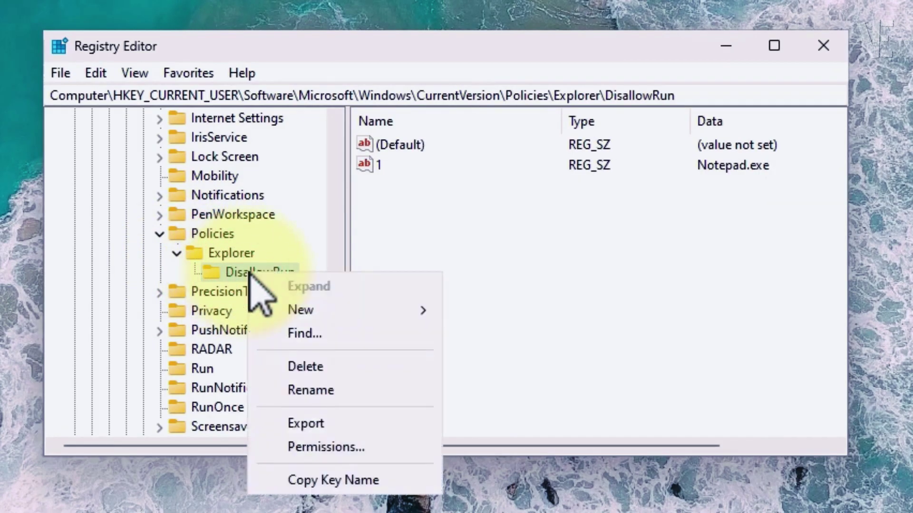
click(308, 368)
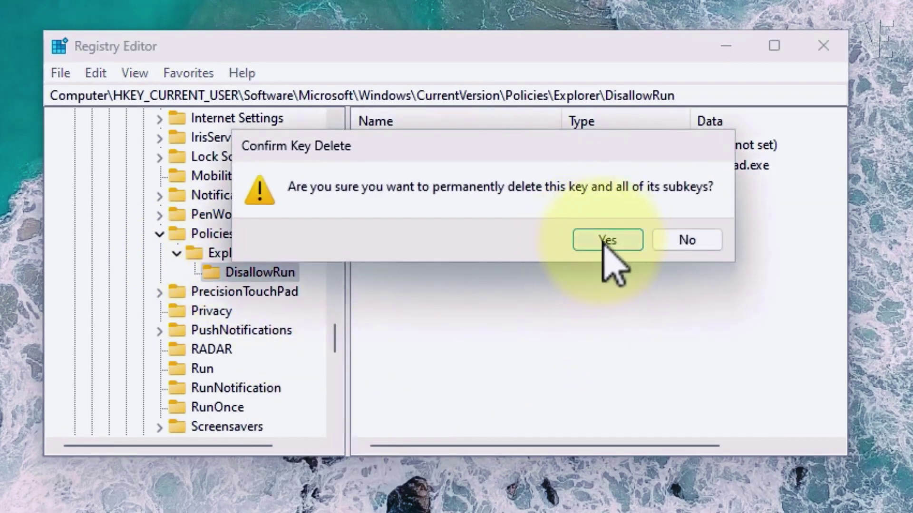
click(599, 241)
Collapse the Policies, Windows, Software and HKEY_CURRENT_USER branches, then close Registry Editor.
click(154, 234)
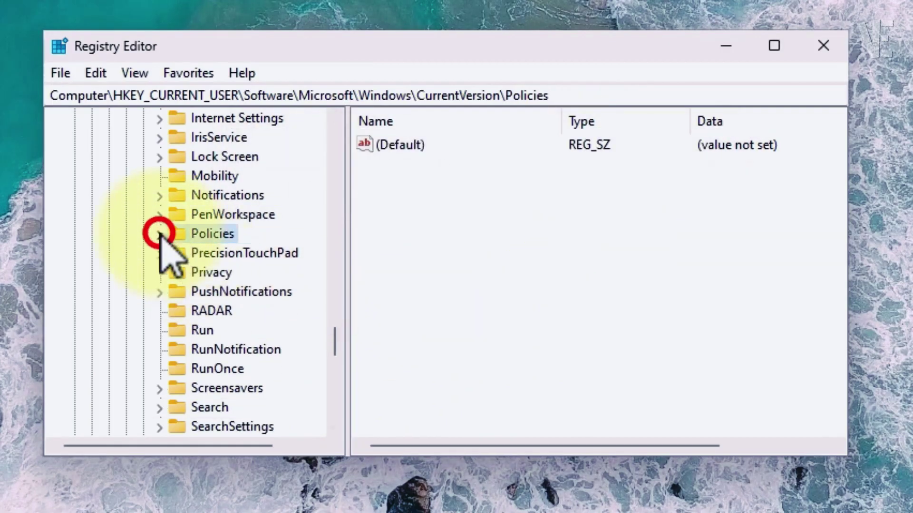
scroll(250, 271, up, 7)
scroll(335, 285, up, 9)
scroll(214, 393, up, 4)
click(126, 369)
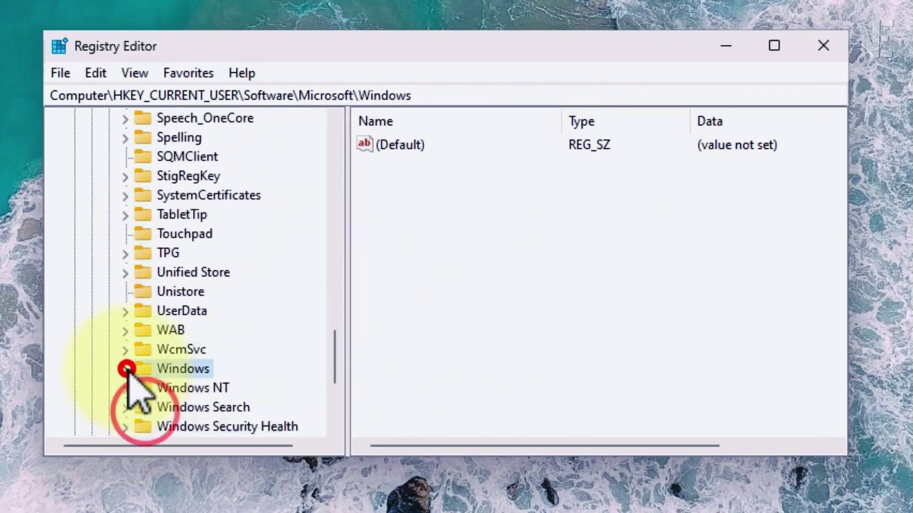
drag(335, 364, 349, 205)
scroll(112, 316, up, 5)
click(90, 331)
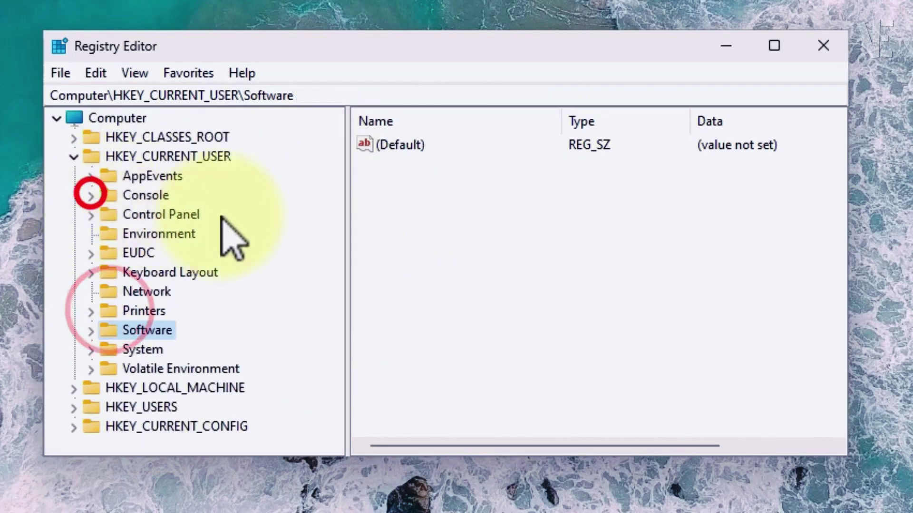
click(75, 156)
click(118, 119)
click(823, 46)
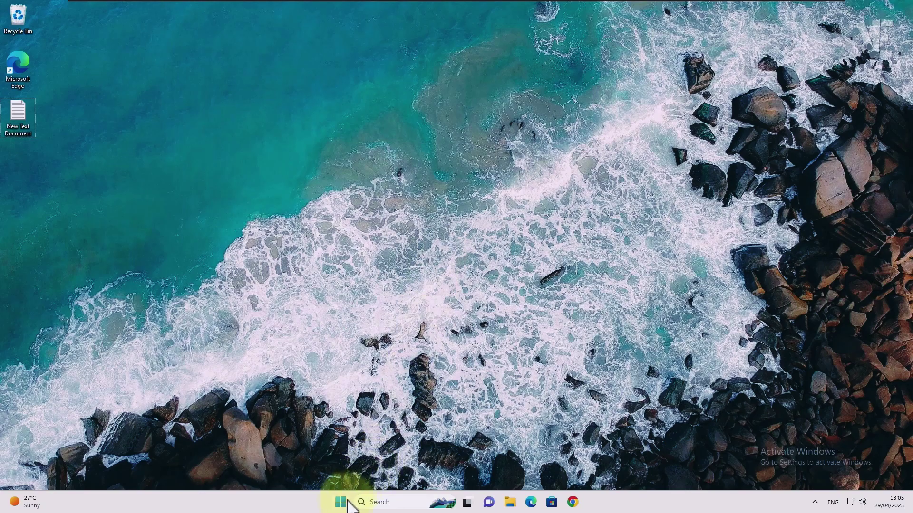
Search 'gpedit' from Start and launch the 'Edit group policy' best match.
click(340, 502)
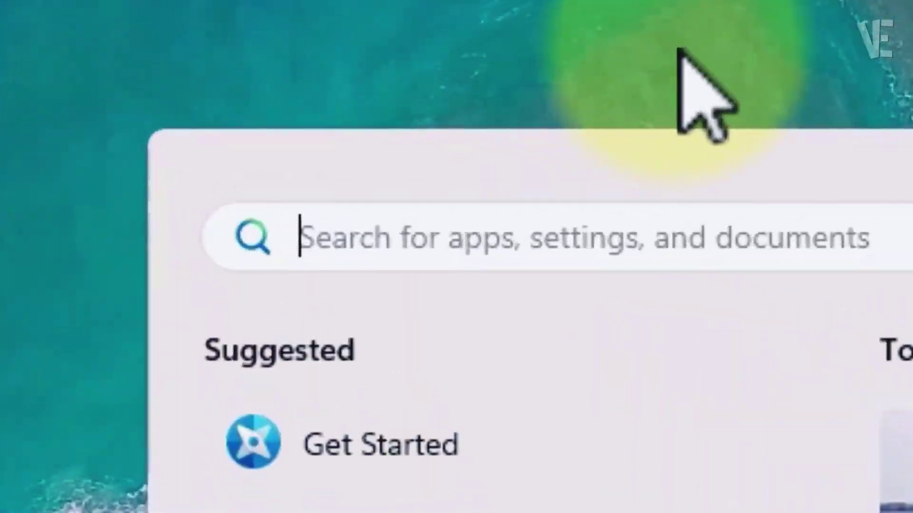
text(gpedit)
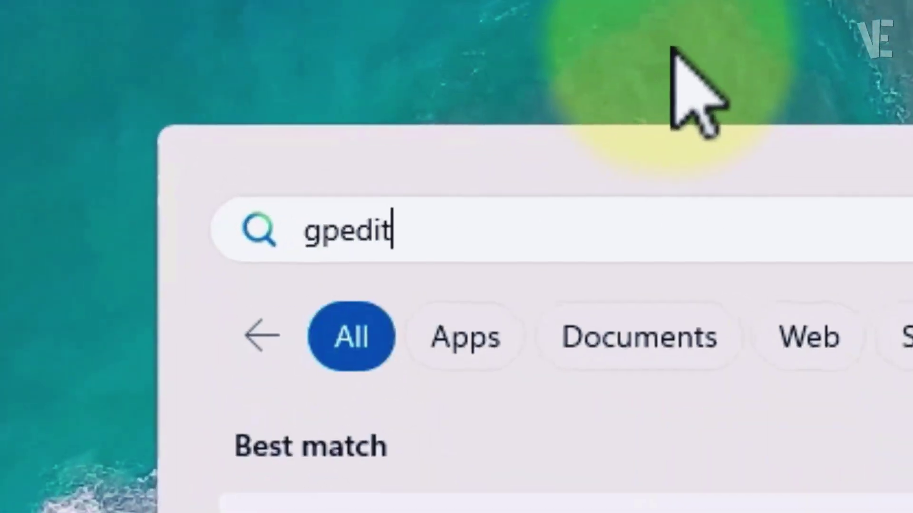
click(485, 385)
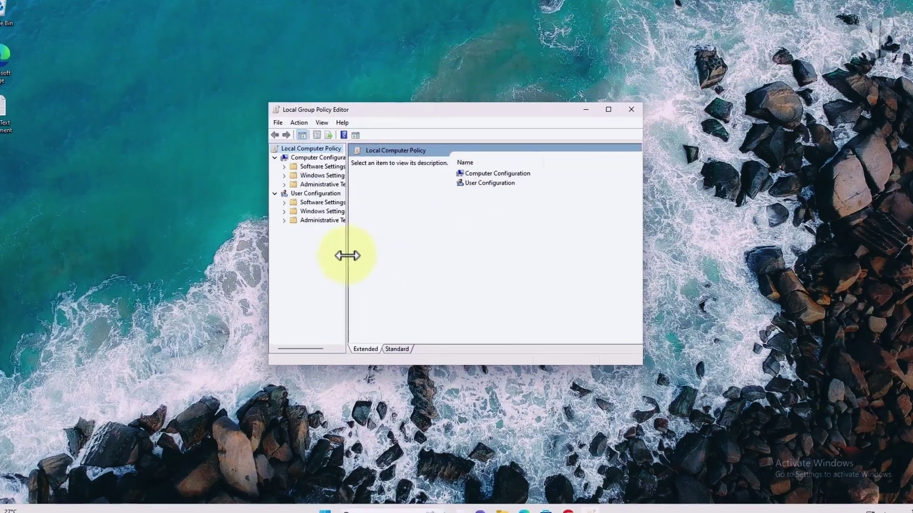
Browse to User Configuration > Administrative Templates > System and select 'Don't run specified Windows applications'.
drag(351, 255, 400, 255)
click(249, 190)
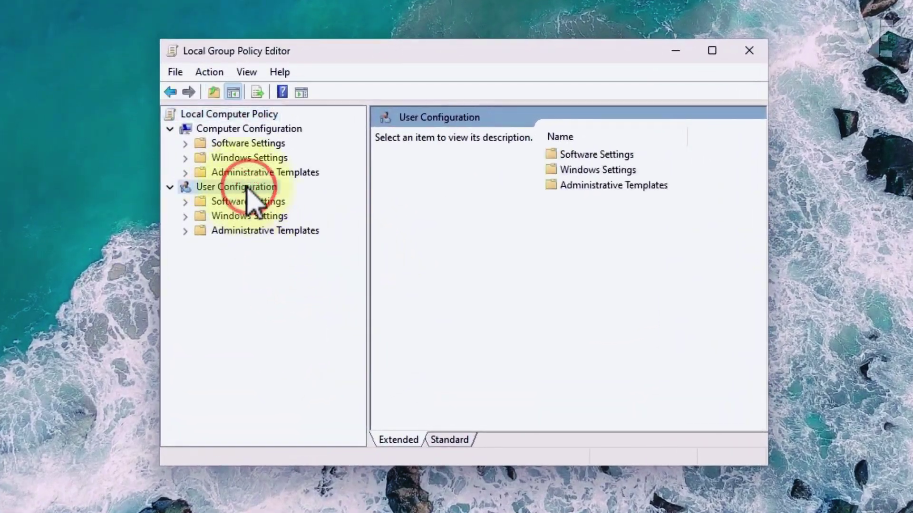
click(254, 235)
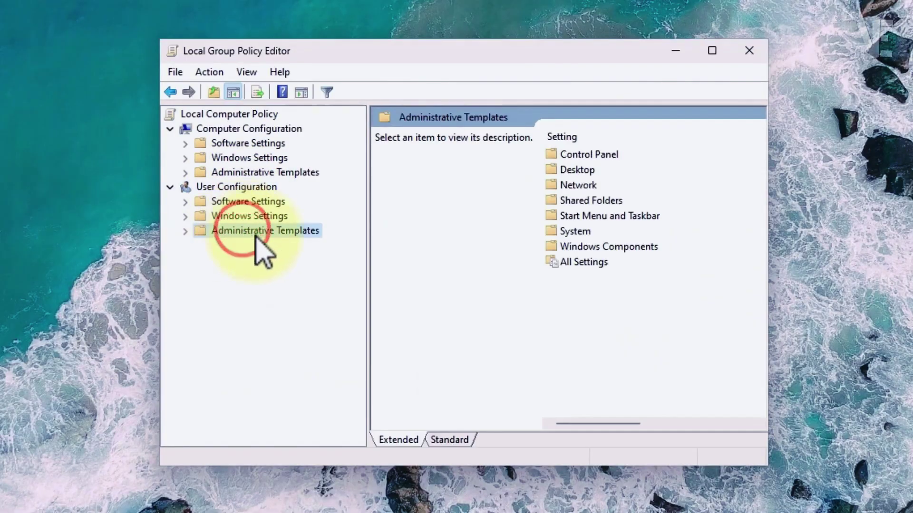
click(185, 230)
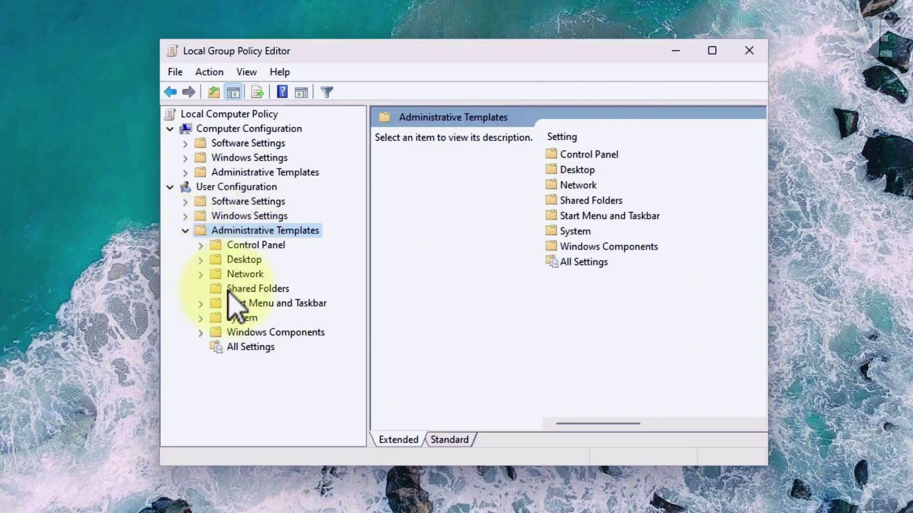
click(238, 318)
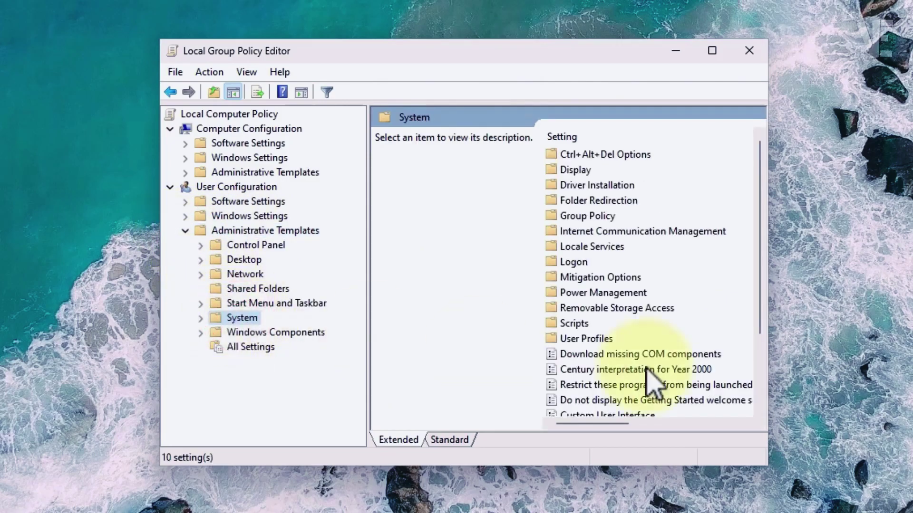
mouse_move(767, 345)
mouse_down()
mouse_move(878, 350)
mouse_move(862, 326)
mouse_up()
scroll(673, 307, down, 2)
click(564, 362)
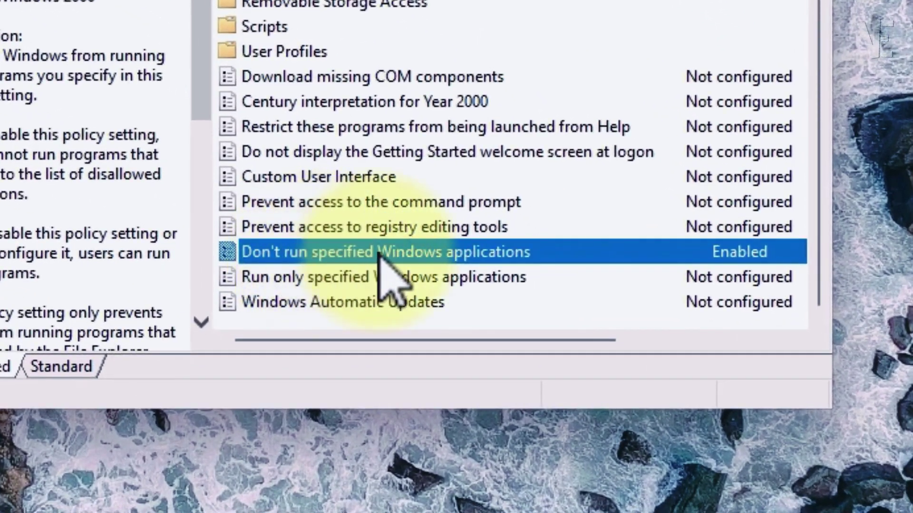
Make 'Don't run specified Windows applications' Not Configured, close the editor, and reopen New Text Document.
double_click(378, 251)
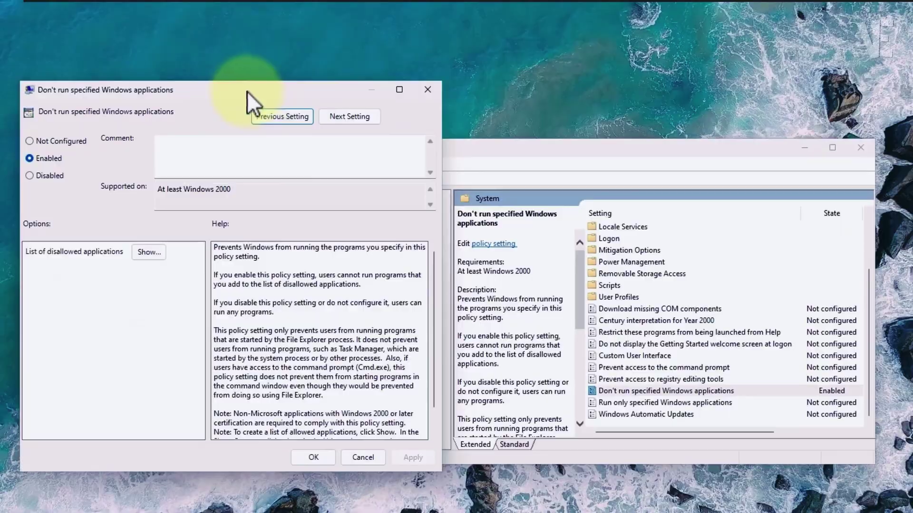
drag(247, 91, 569, 39)
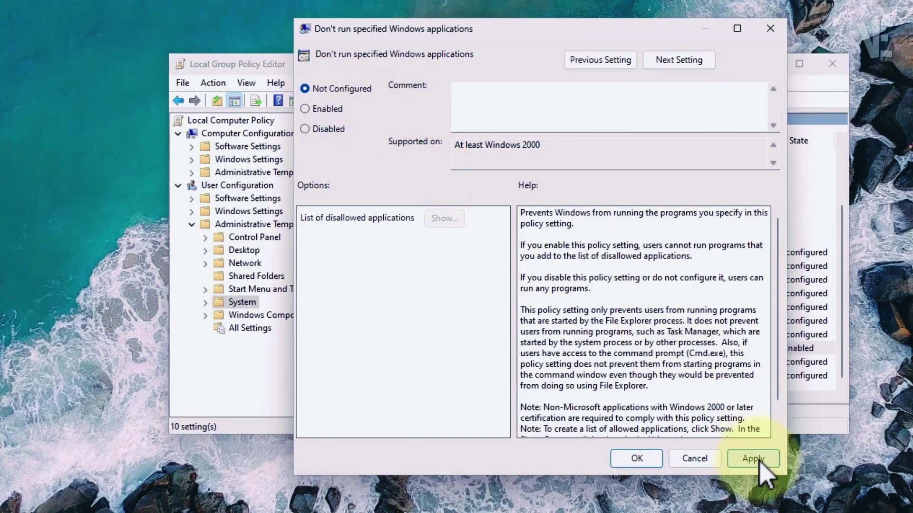
click(636, 459)
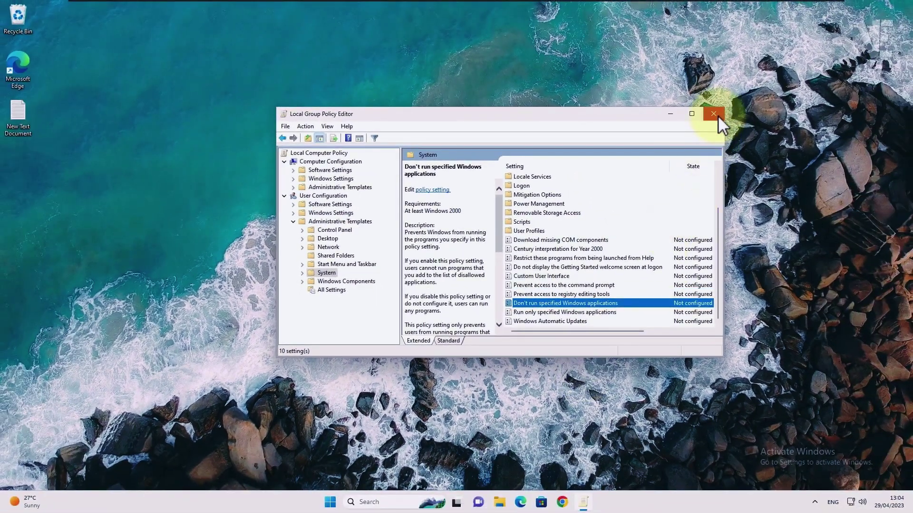
click(714, 114)
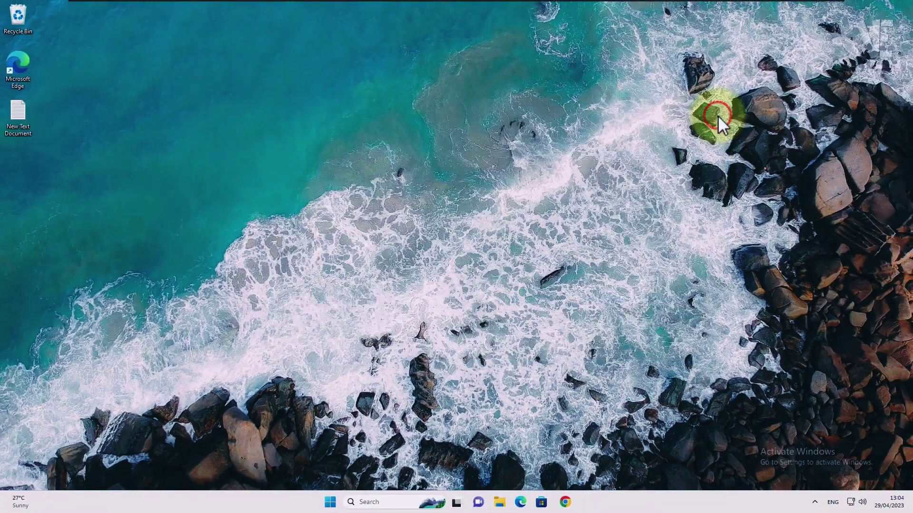
double_click(18, 121)
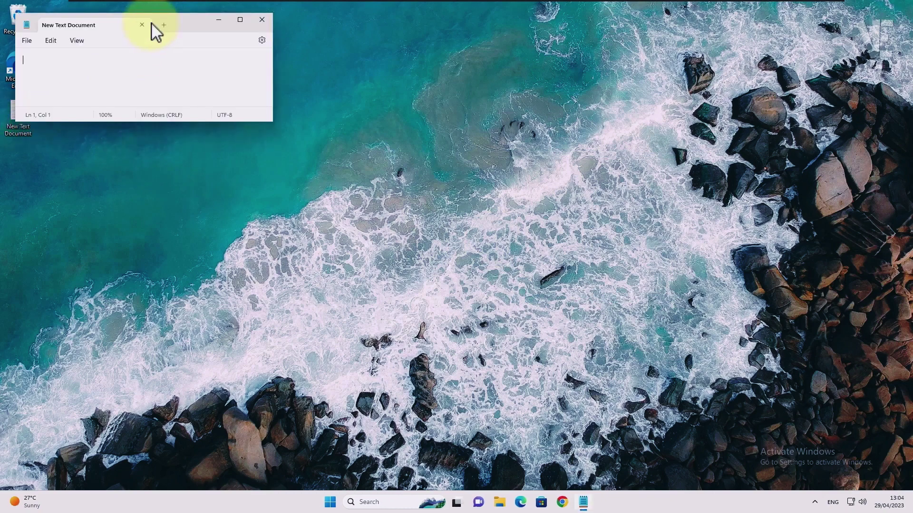